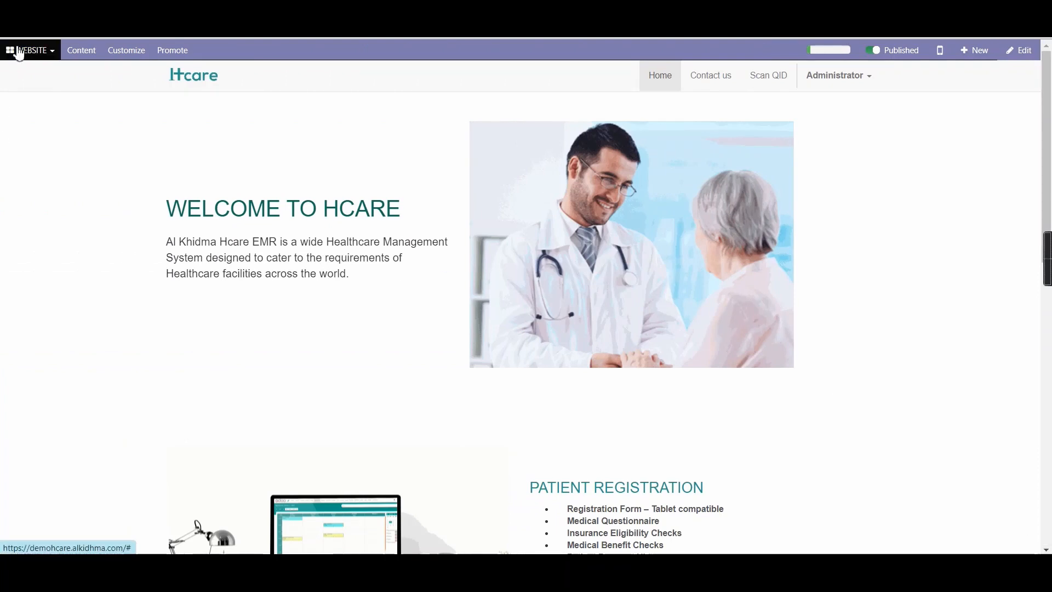
Open the 15:30 appointment with Doctor 3 on May 22, 2021 from the appointments calendar
click(18, 52)
click(22, 145)
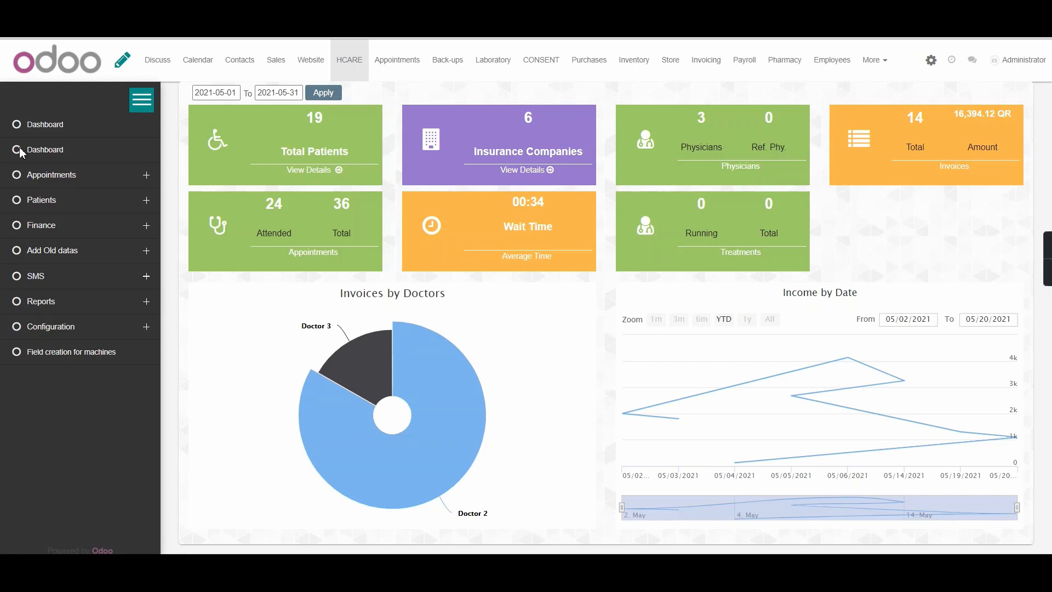
click(386, 69)
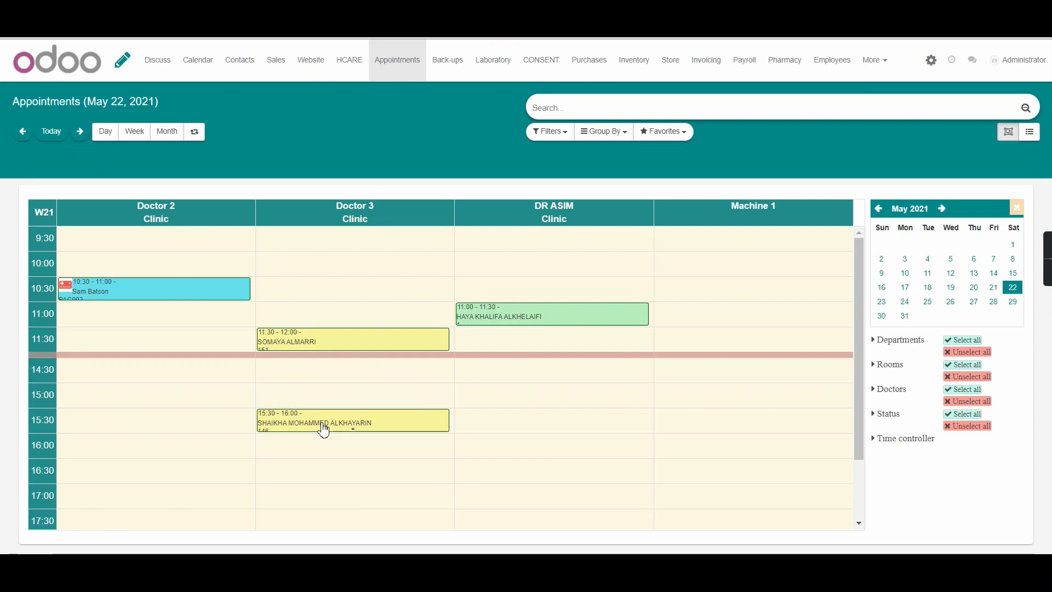
click(324, 430)
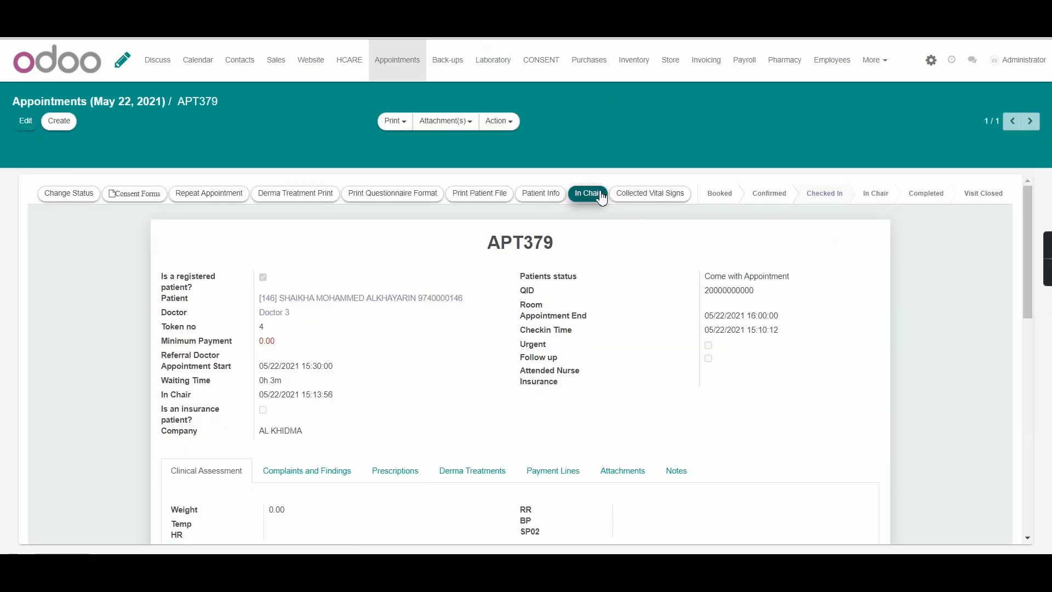
Mark the appointment as In Chair and open the patient's Derma Chart
click(599, 191)
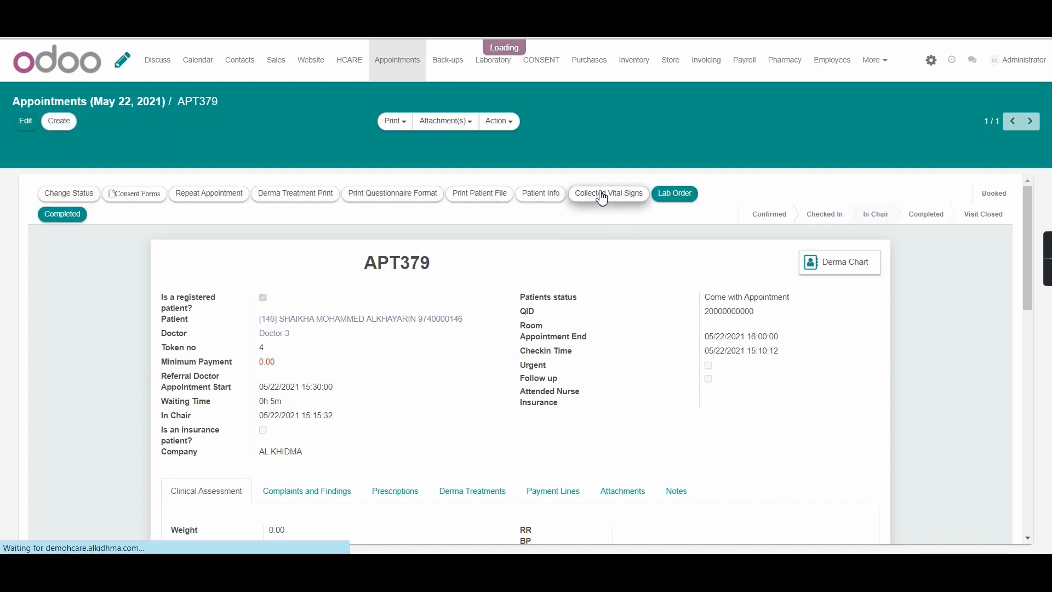
click(838, 268)
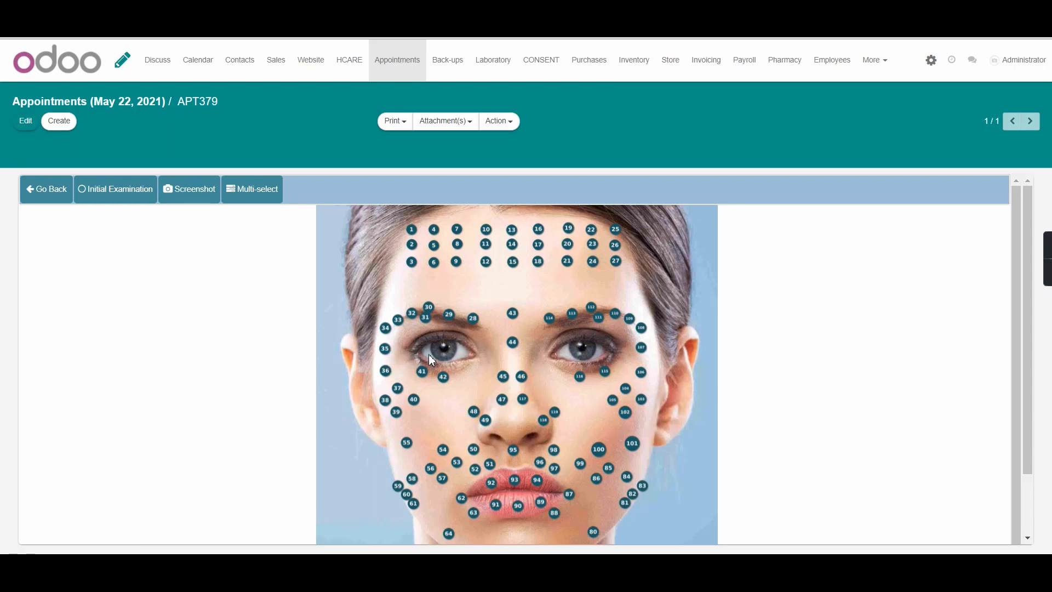
Enable Initial Examination and save a note for surface 30 with the service [SRG12]Osteoplasty
click(141, 191)
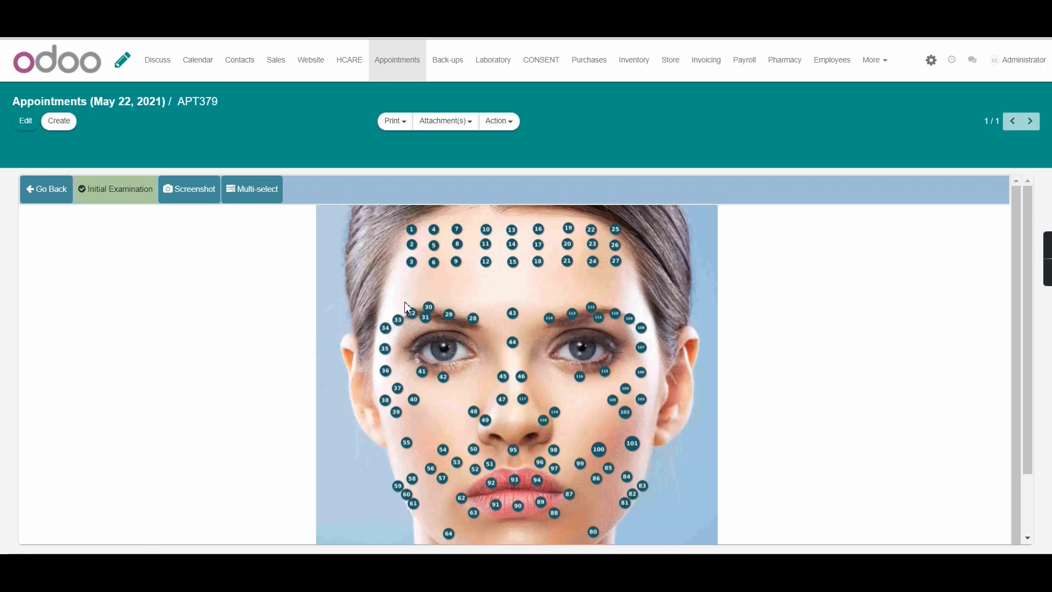
click(432, 310)
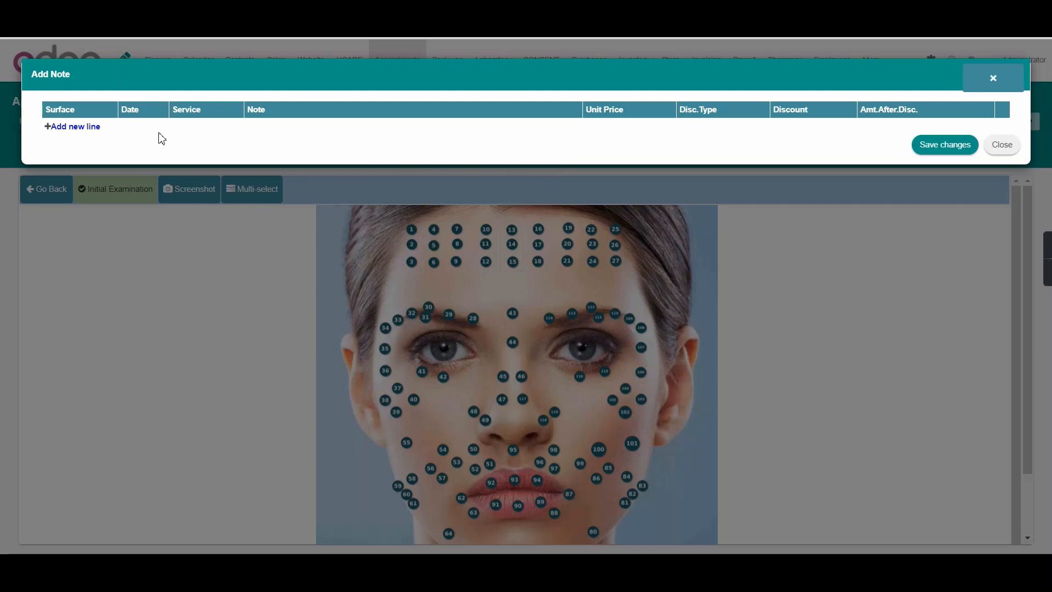
click(79, 127)
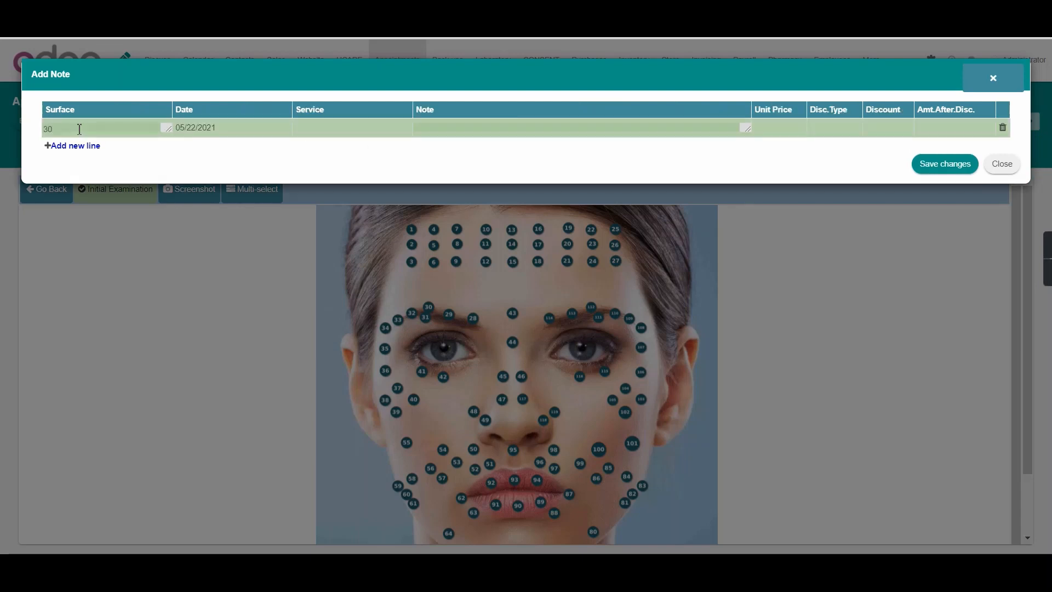
click(330, 135)
text(las)
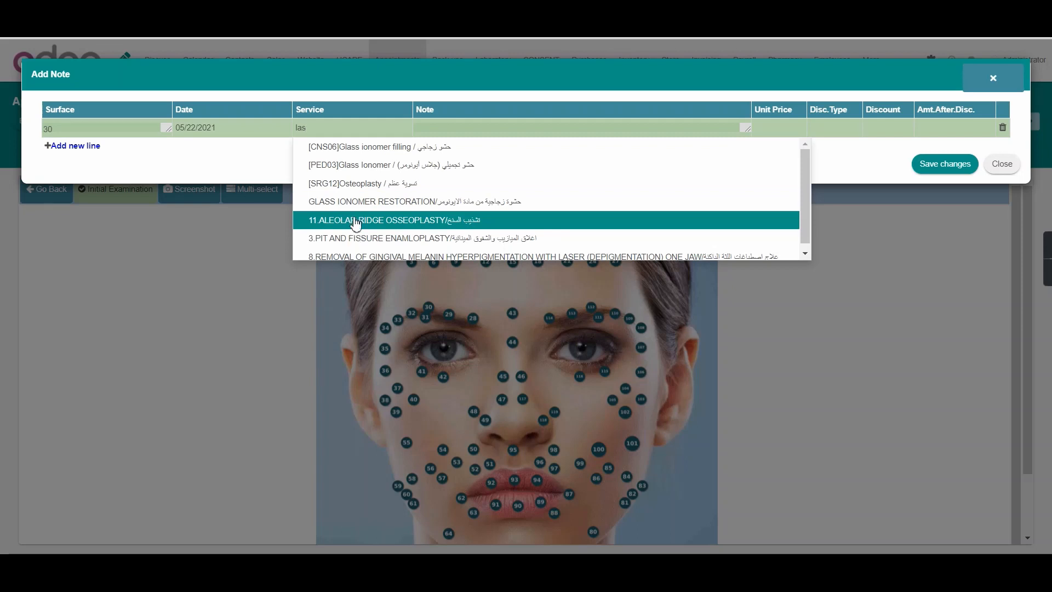
click(351, 186)
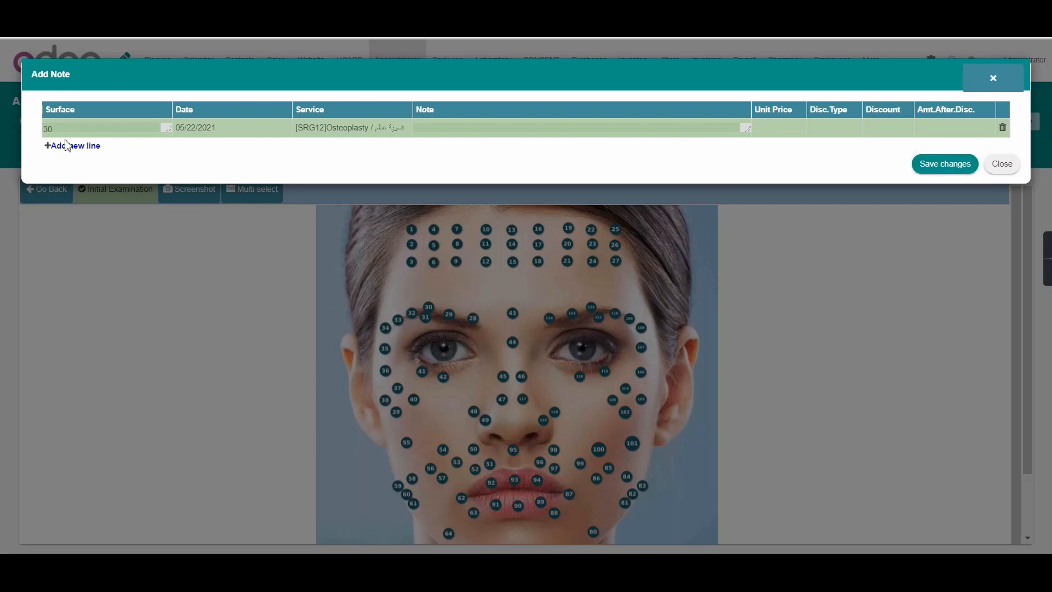
click(924, 168)
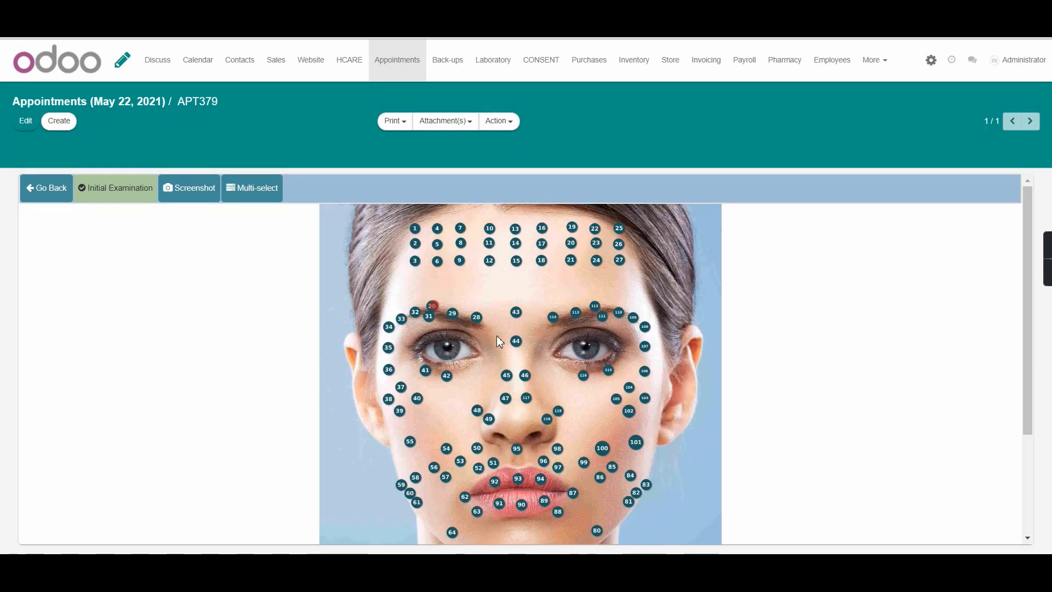
Turn off Initial Examination mode on the derma chart
scroll(497, 336, down, 1)
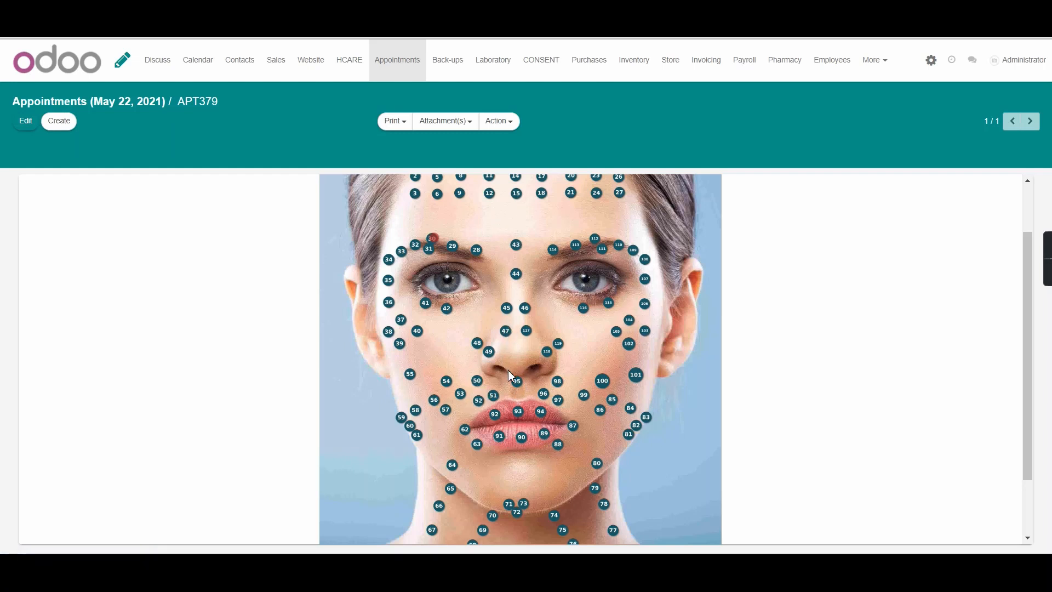
scroll(490, 363, up, 2)
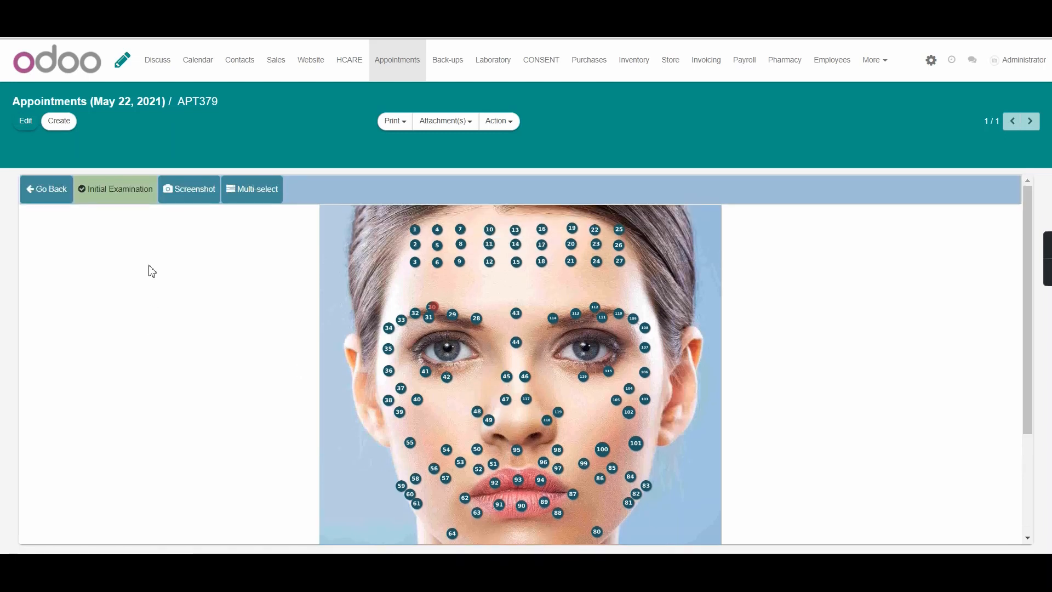
click(108, 197)
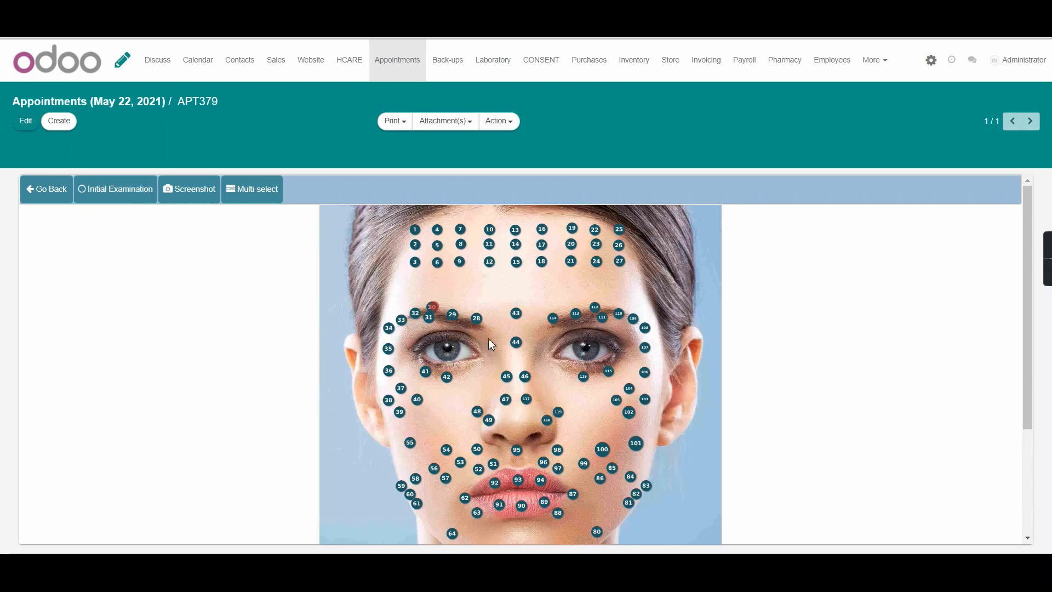
click(517, 319)
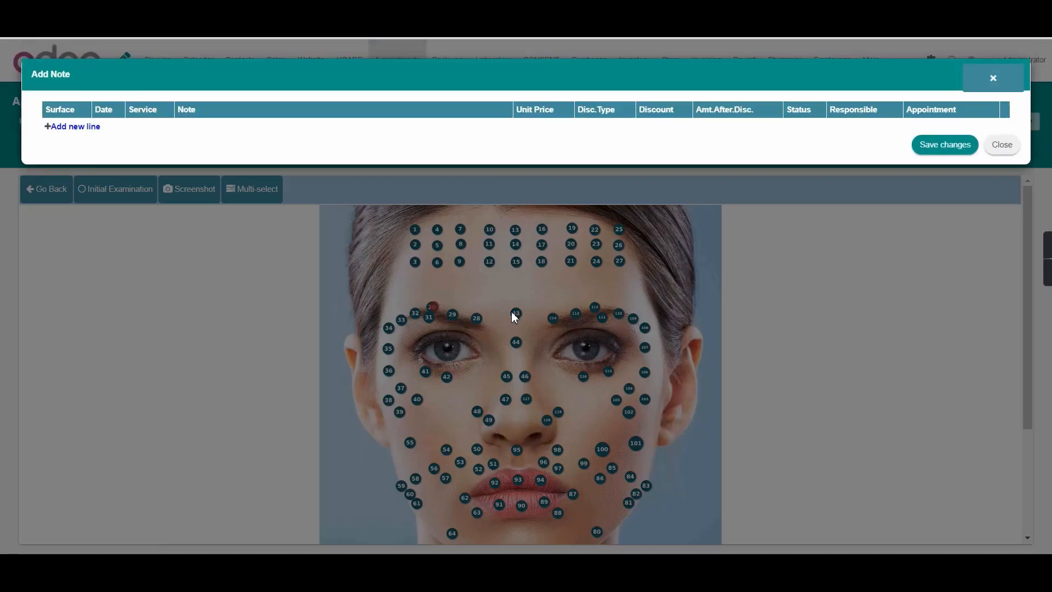
click(86, 128)
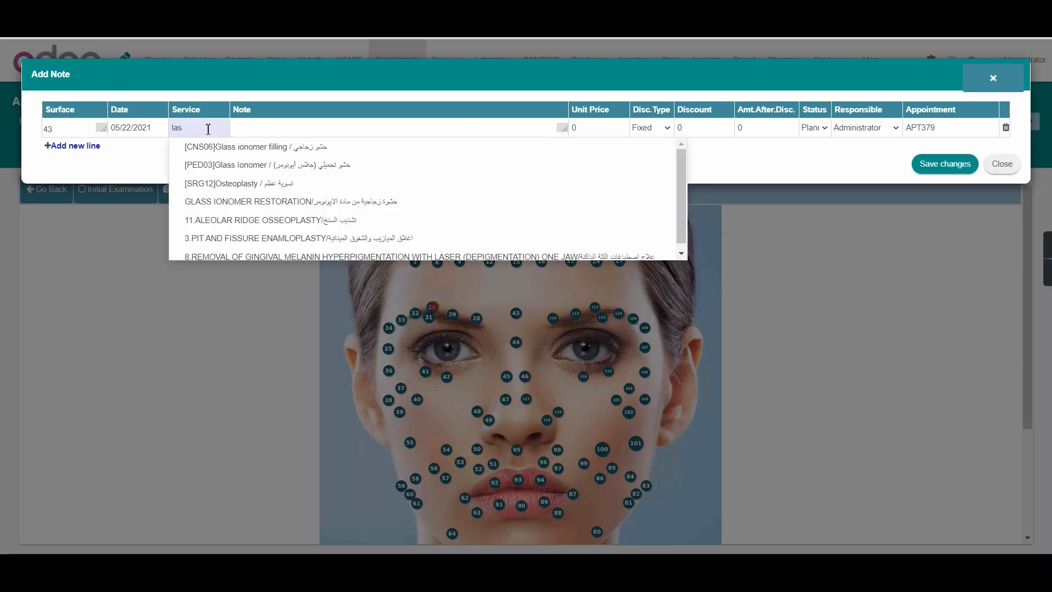
click(244, 167)
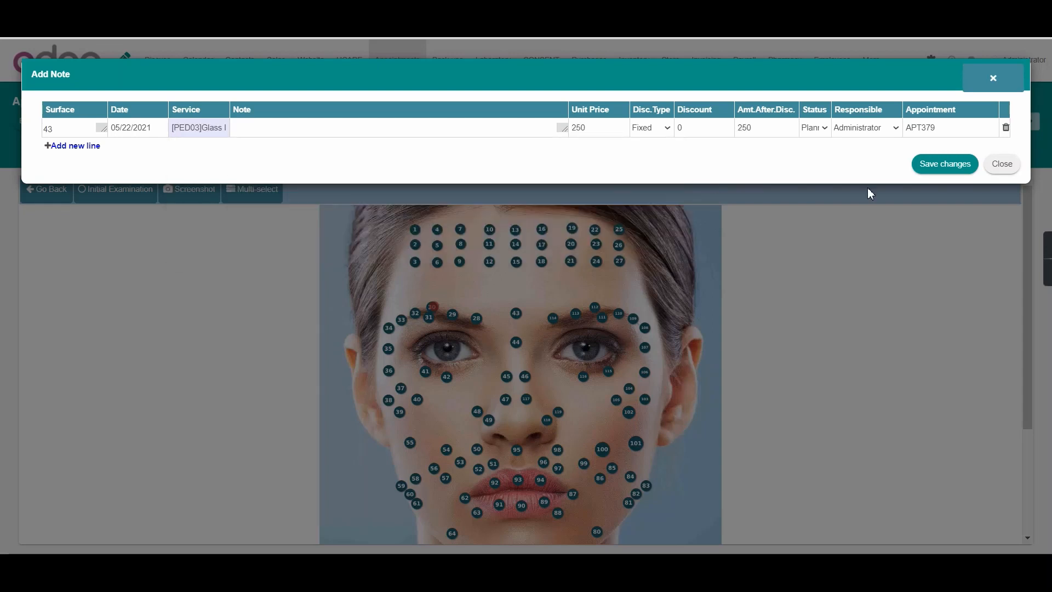
click(1001, 166)
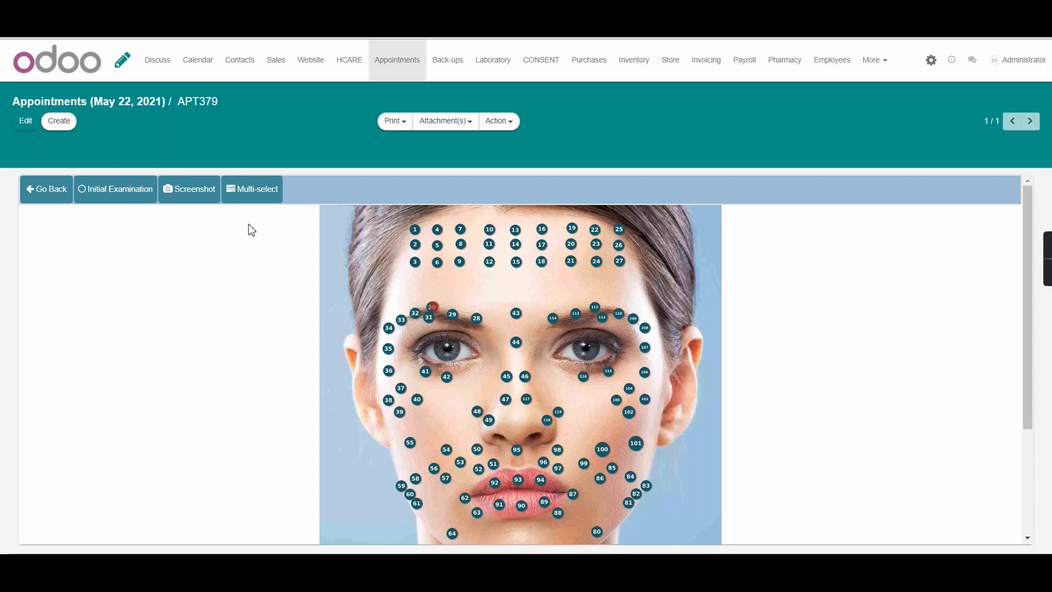
Enable multi-select and pick surfaces 43, 117 and 54 on the face chart
click(258, 196)
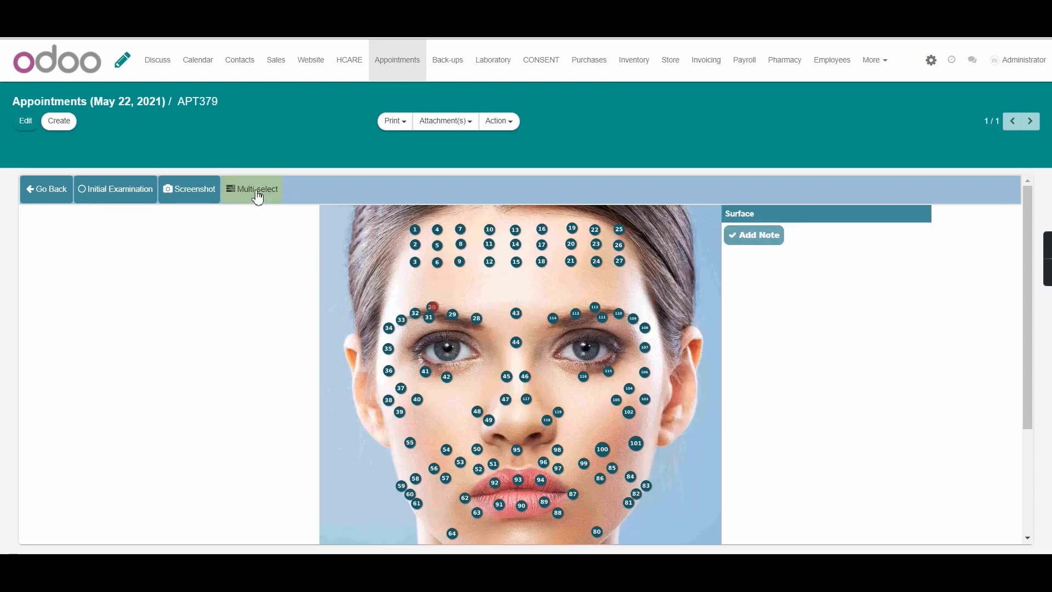
click(516, 313)
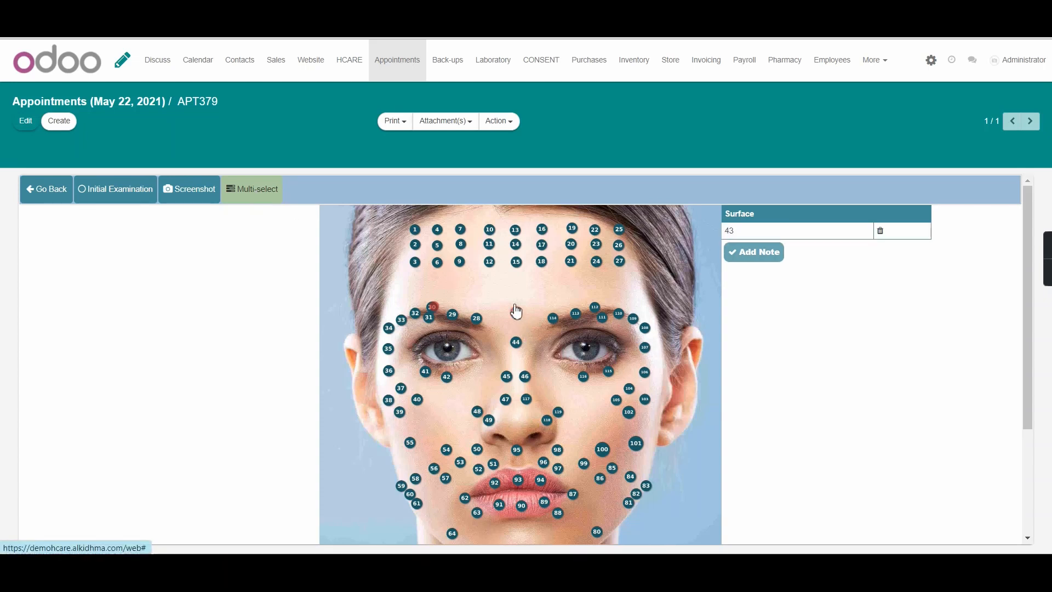
click(526, 399)
click(447, 449)
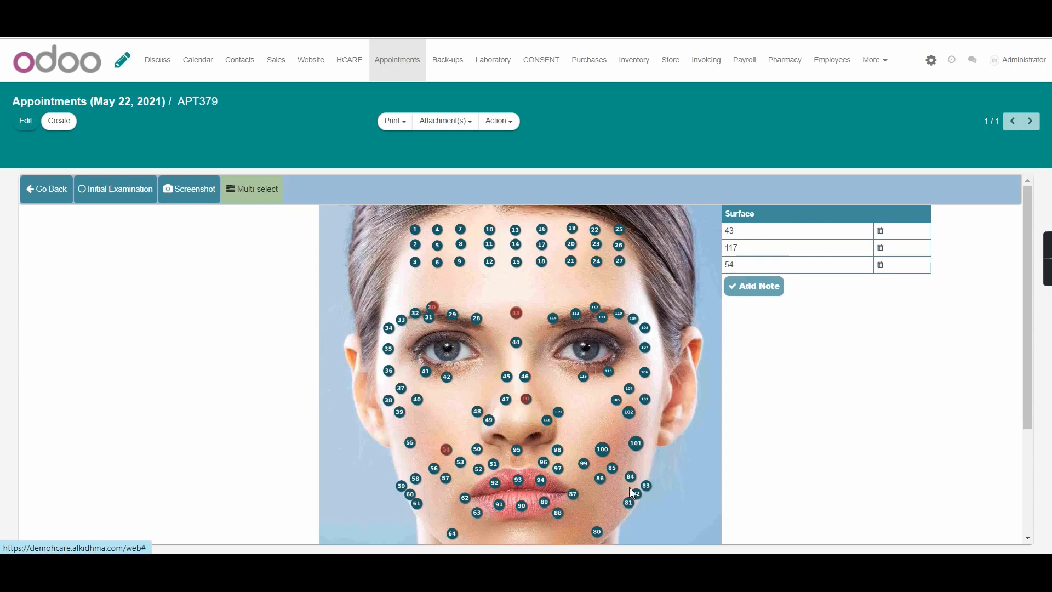
Add and save a note for the selected surfaces with the service 11.ALEOLAR RIDGE OSSEOPLASTY
click(759, 290)
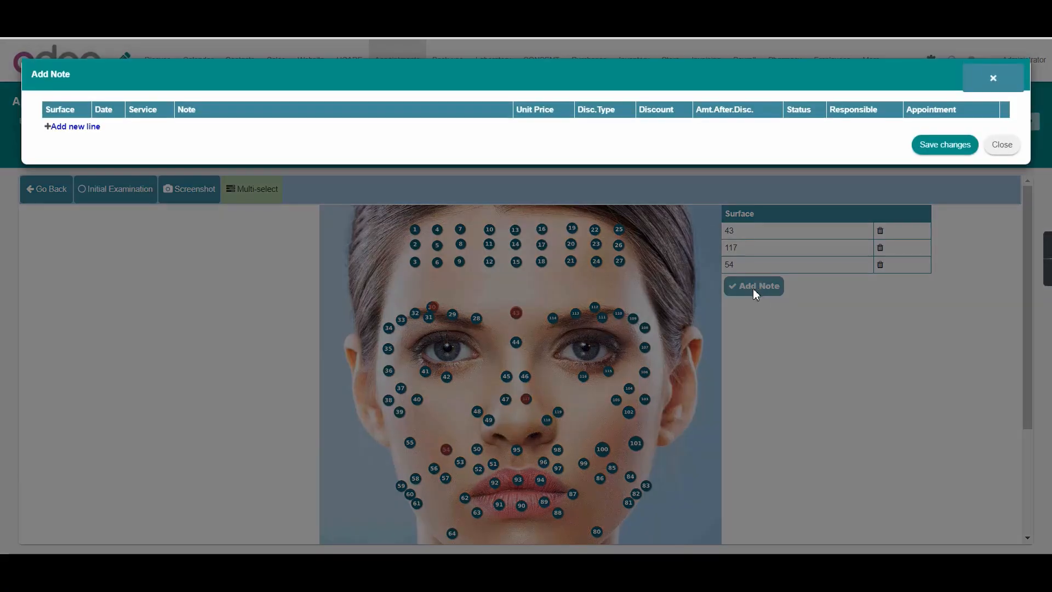
click(57, 129)
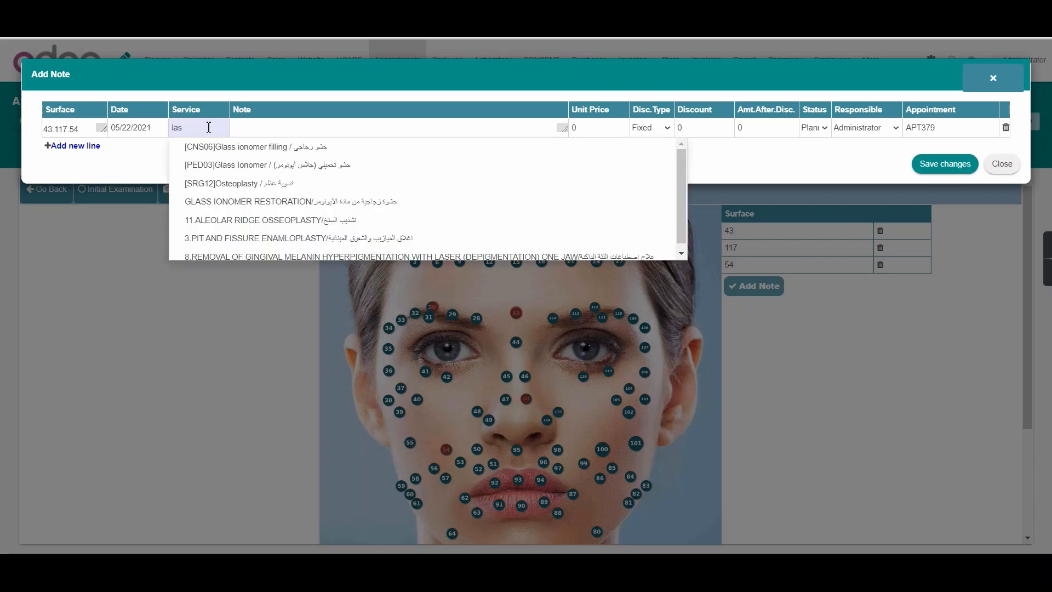
click(233, 222)
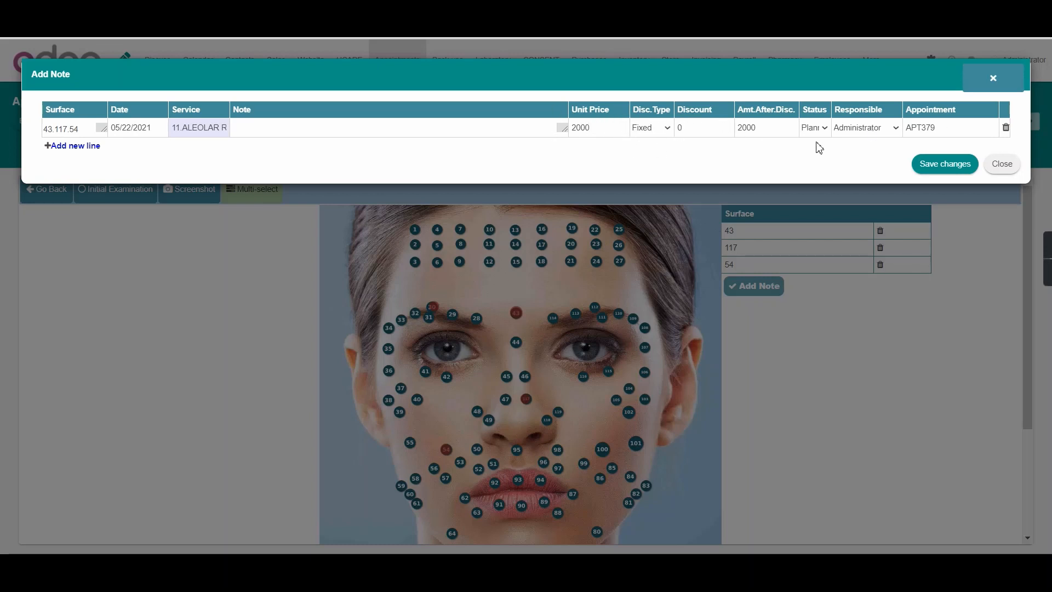
click(655, 131)
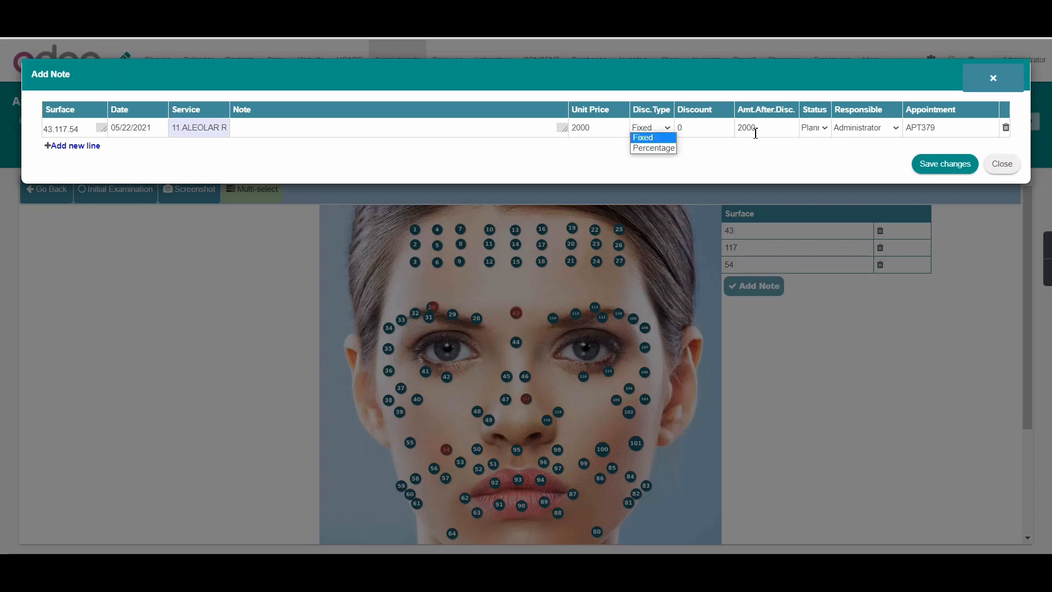
click(804, 132)
click(864, 150)
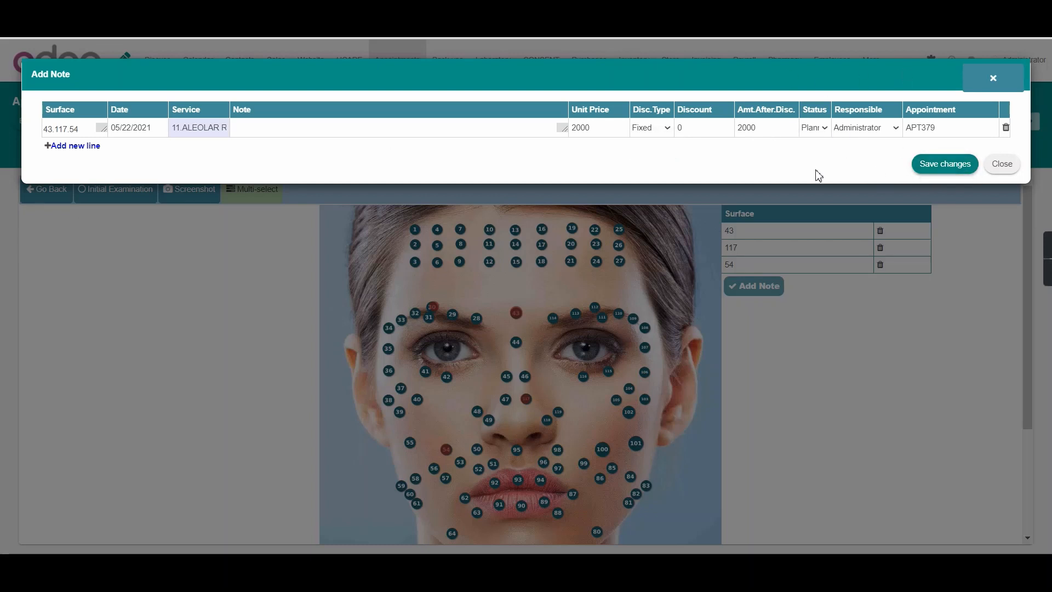
click(940, 166)
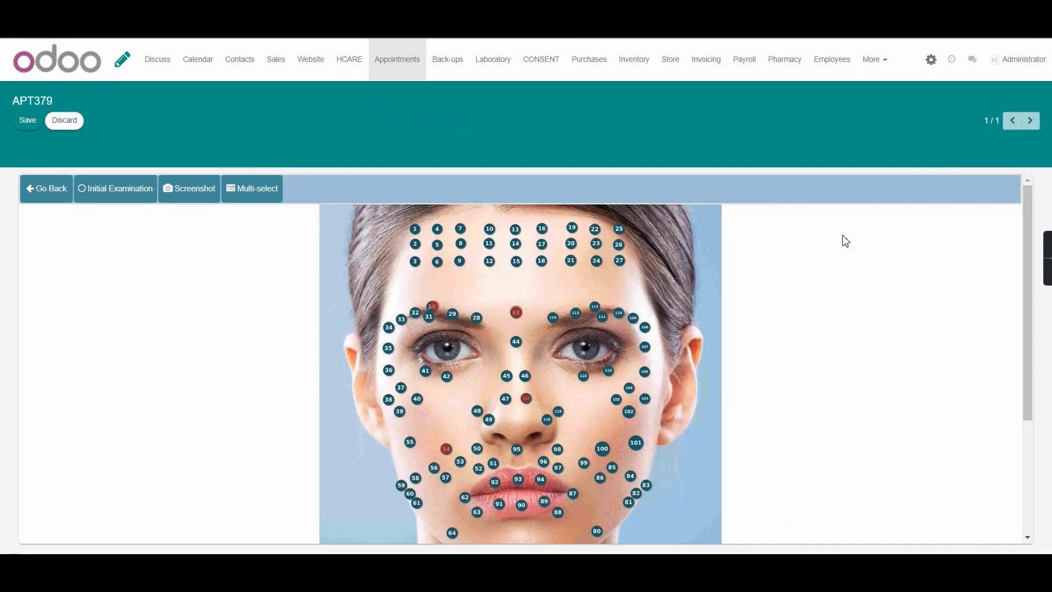
Set the status of the treatment line for surfaces 43,117,54 to Completed and save the changes
scroll(846, 241, down, 3)
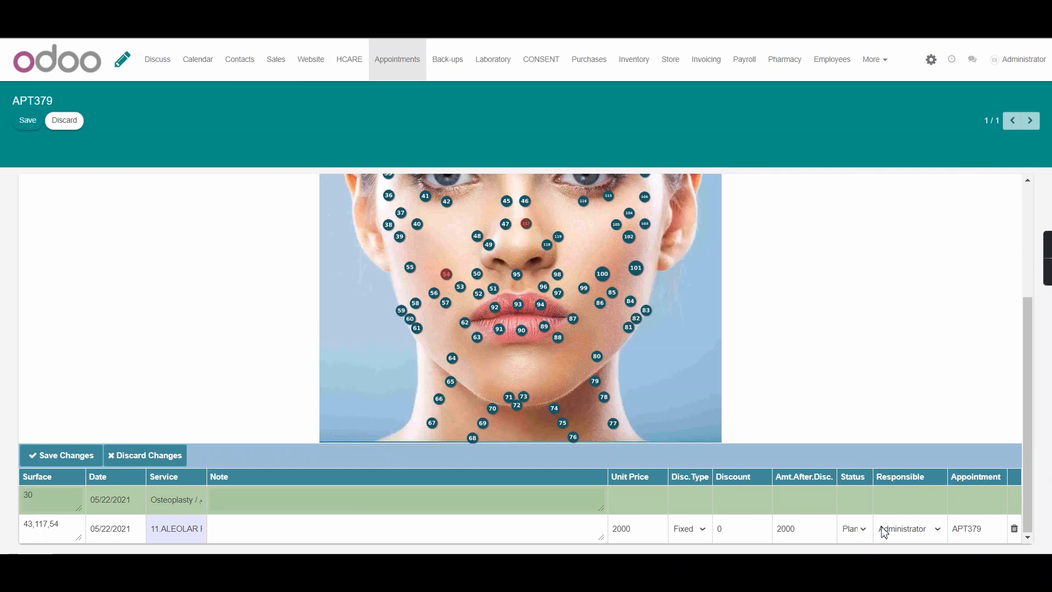
click(864, 534)
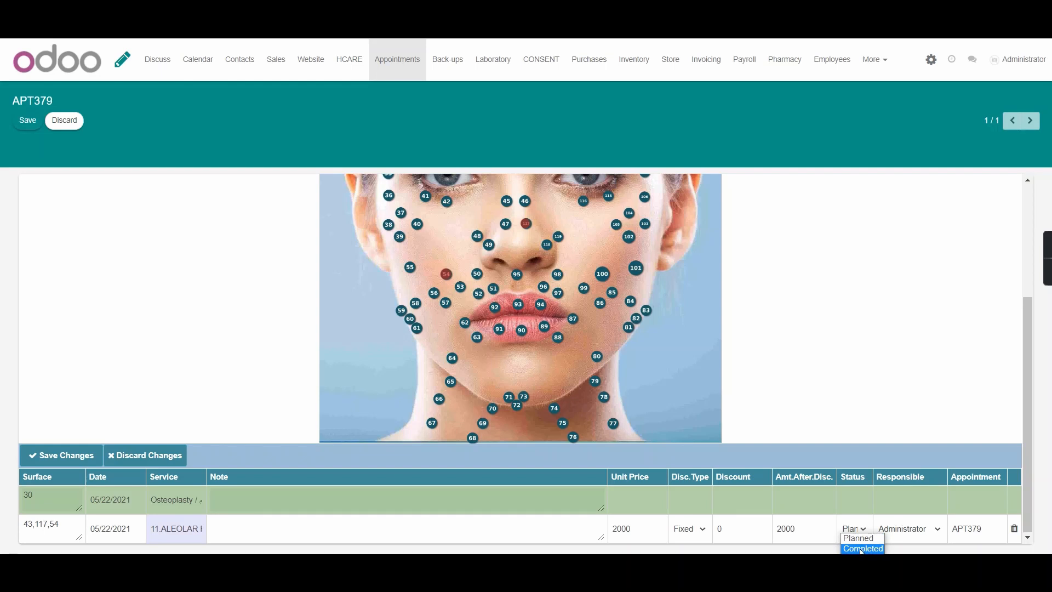
click(861, 550)
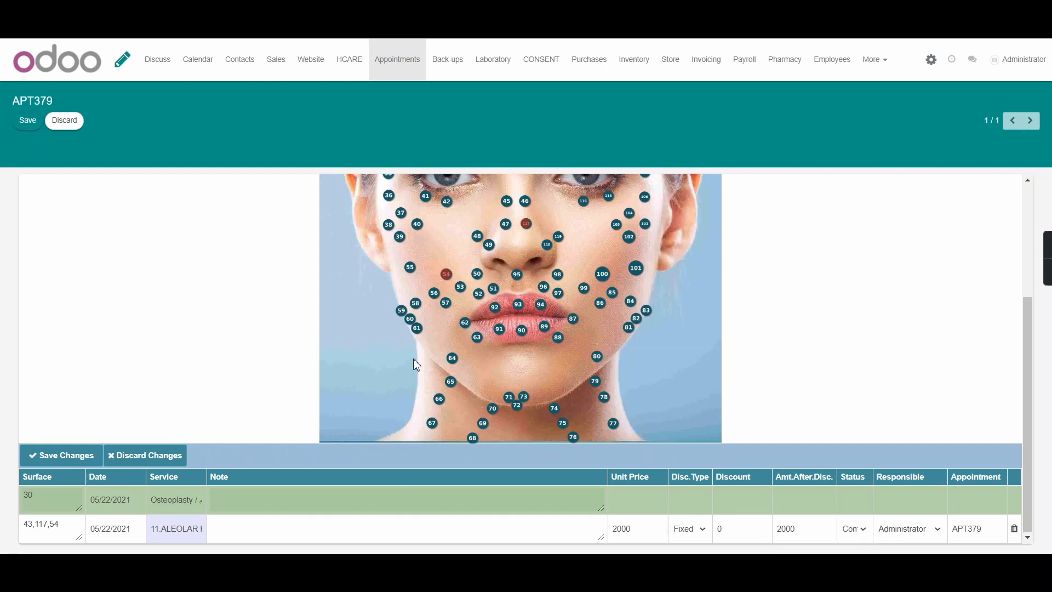
click(70, 463)
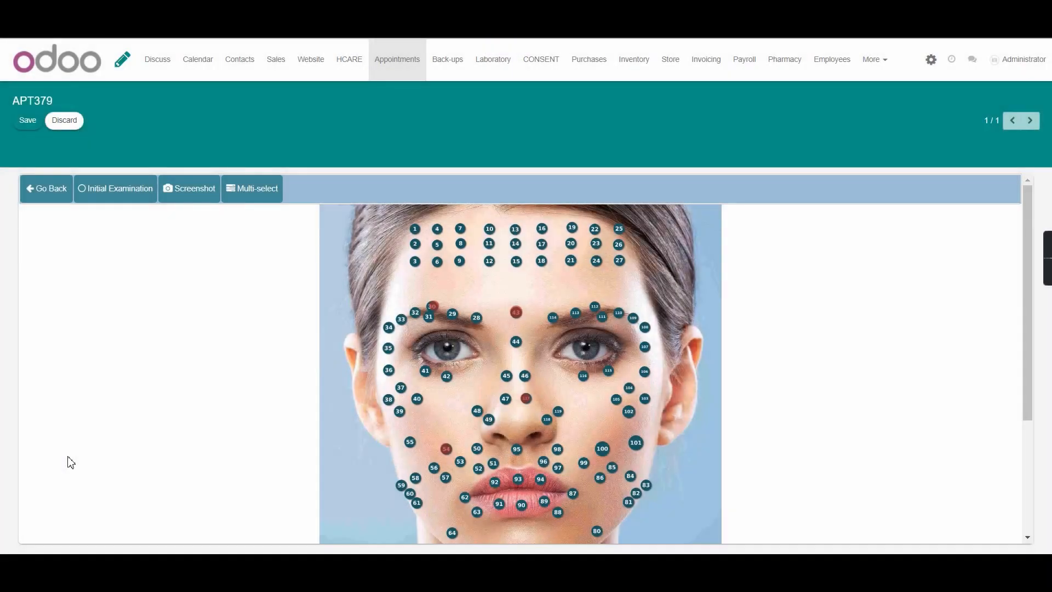
scroll(79, 451, down, 3)
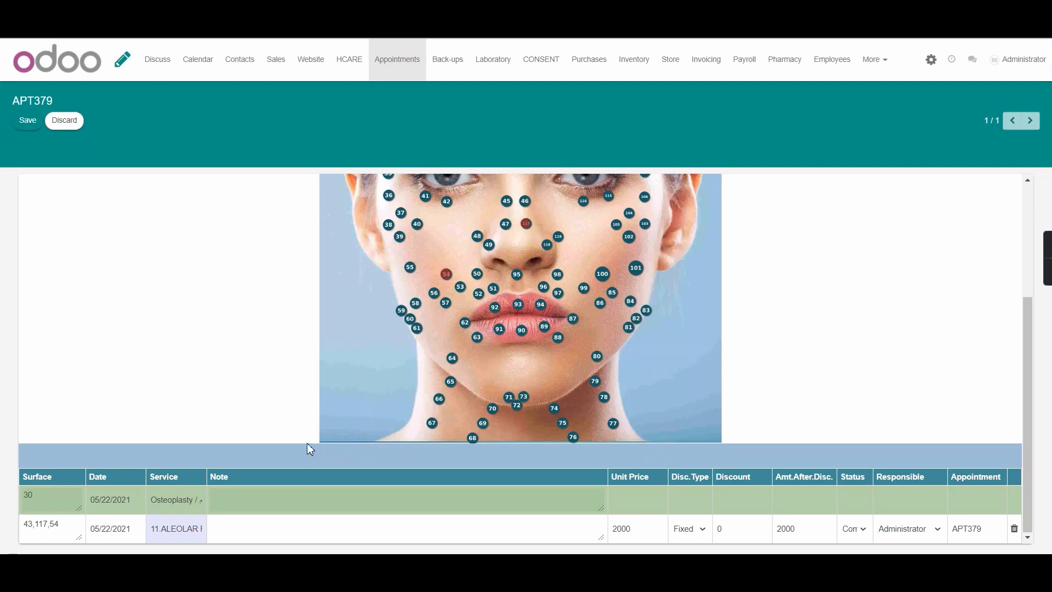
scroll(301, 415, up, 5)
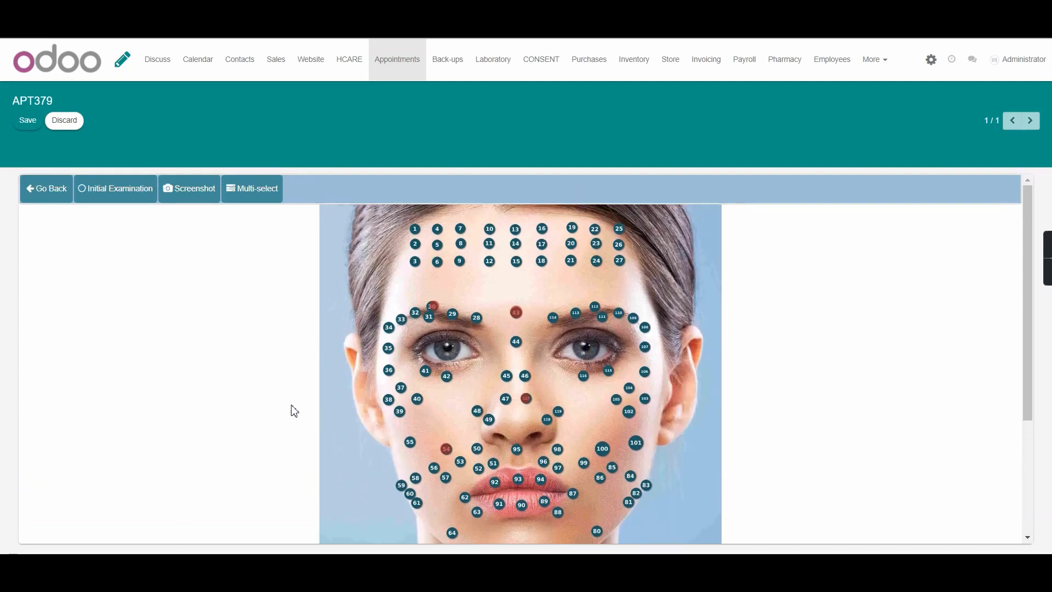
scroll(462, 310, down, 3)
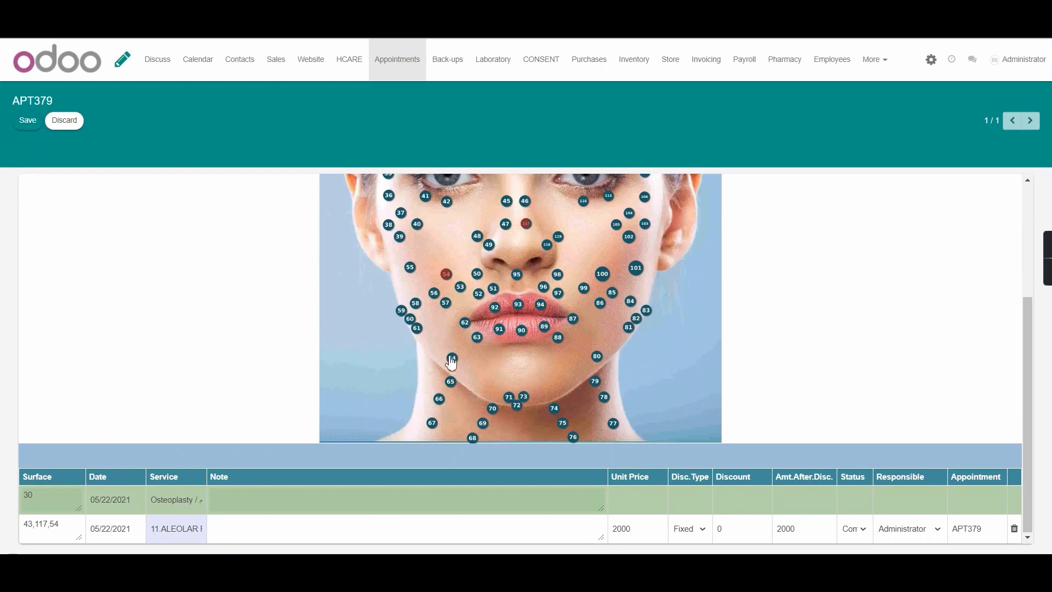
scroll(772, 388, up, 3)
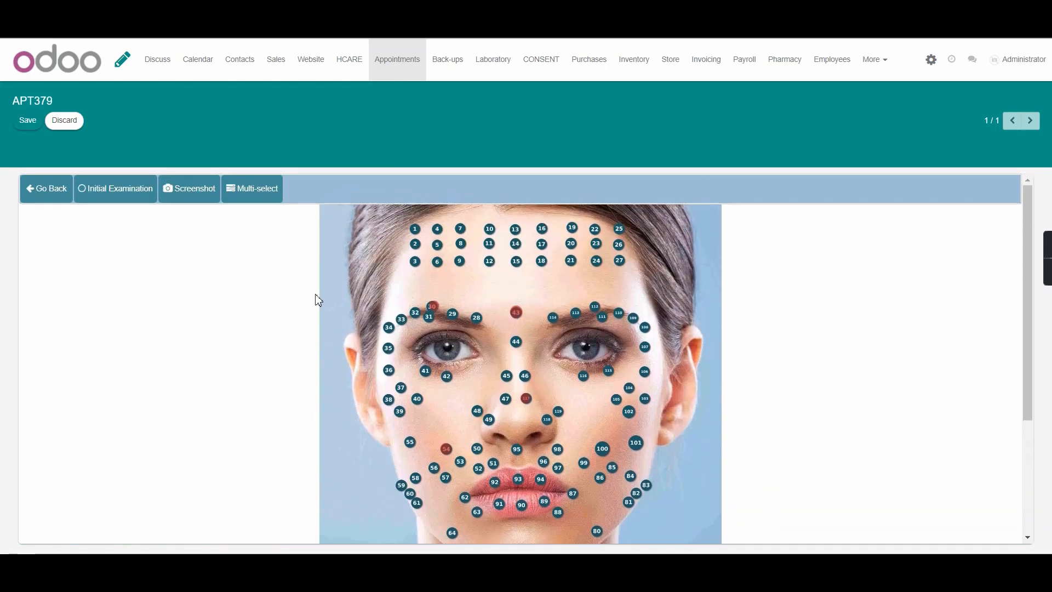
Return from the derma chart to the appointment form and review its derma treatments and payment lines
click(34, 188)
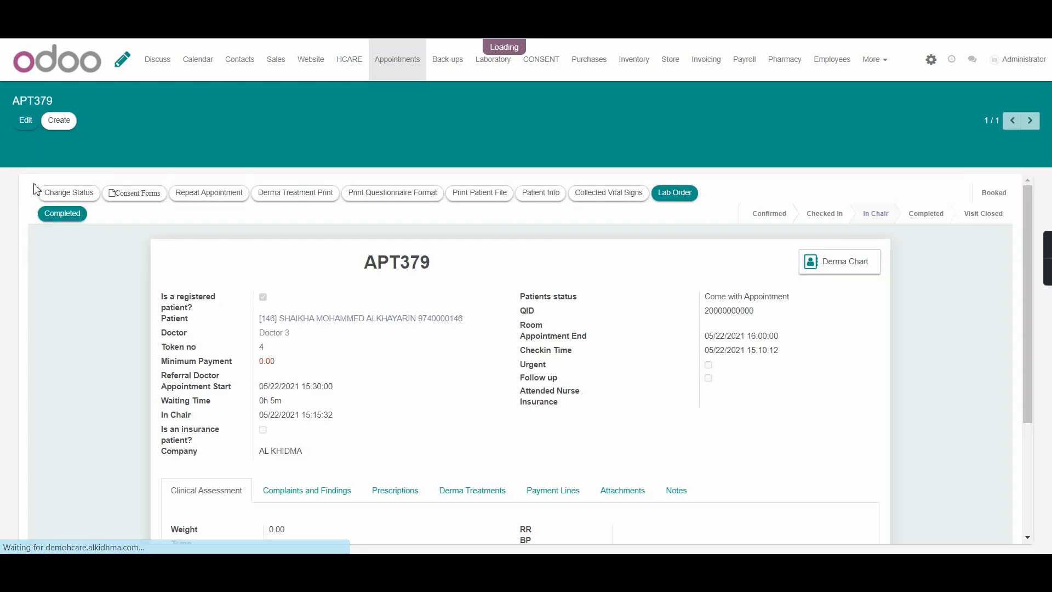
scroll(513, 382, down, 2)
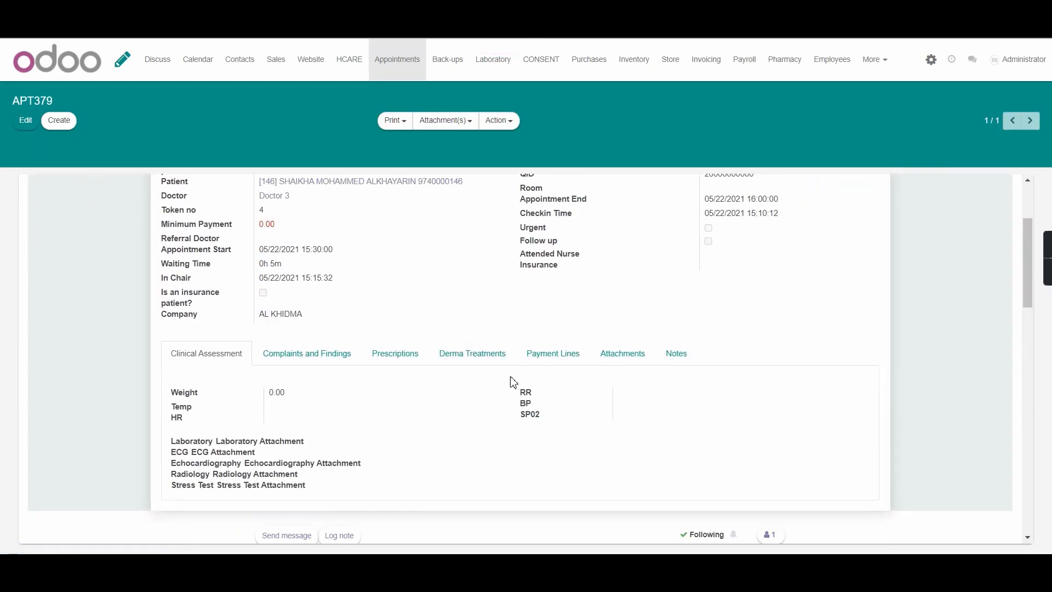
click(468, 355)
scroll(493, 365, down, 2)
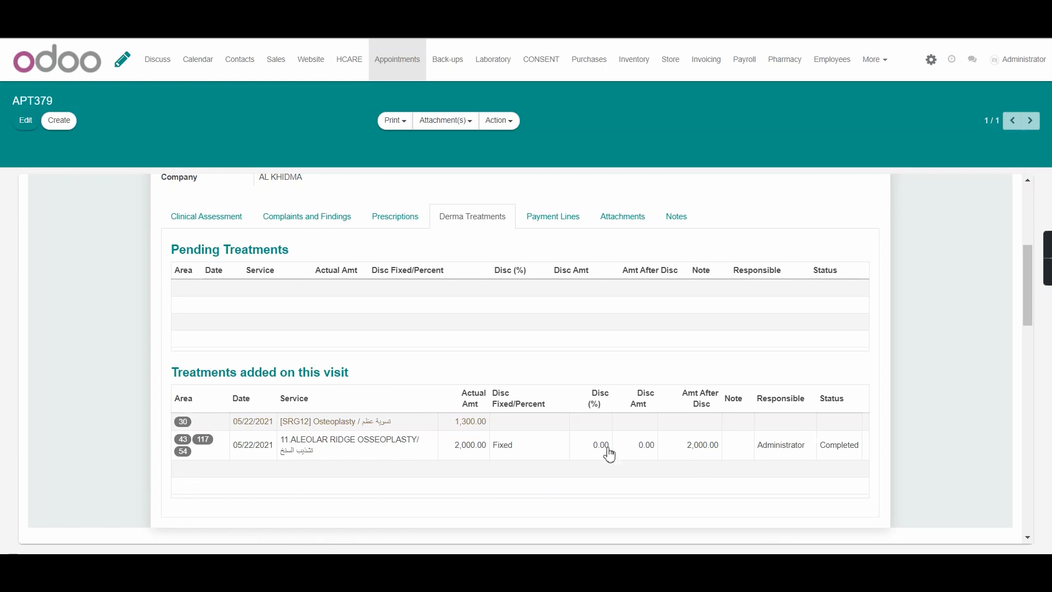
click(531, 221)
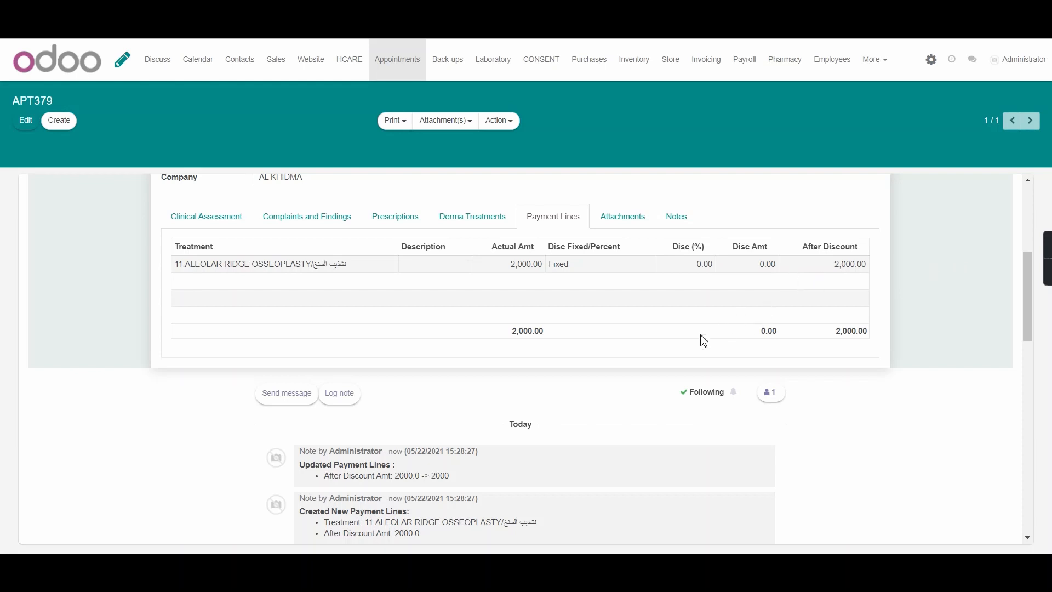
Mark the appointment as Completed and open the HCARE dashboard
scroll(671, 364, up, 5)
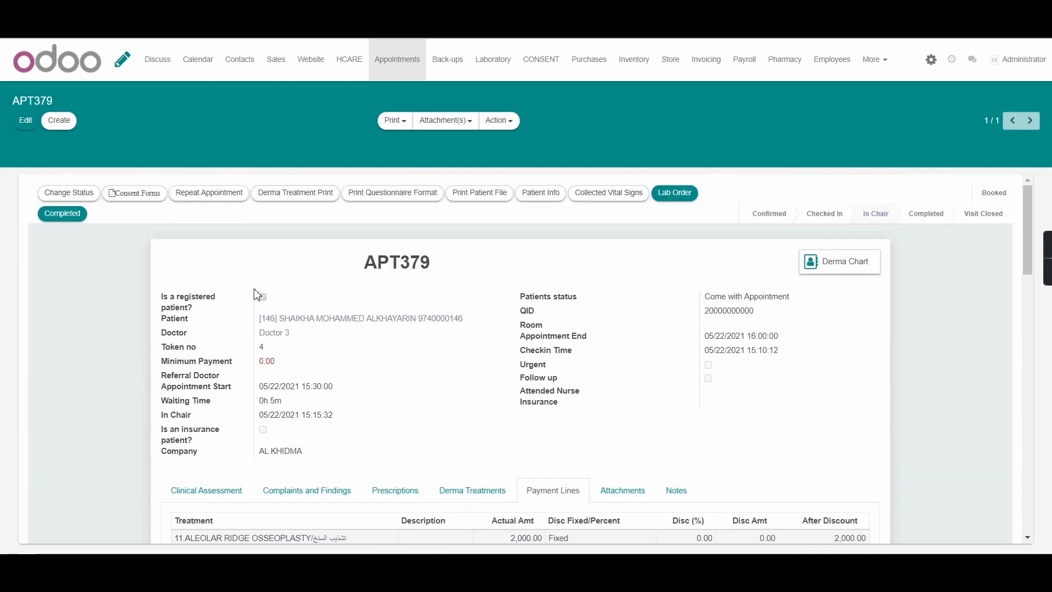
click(63, 214)
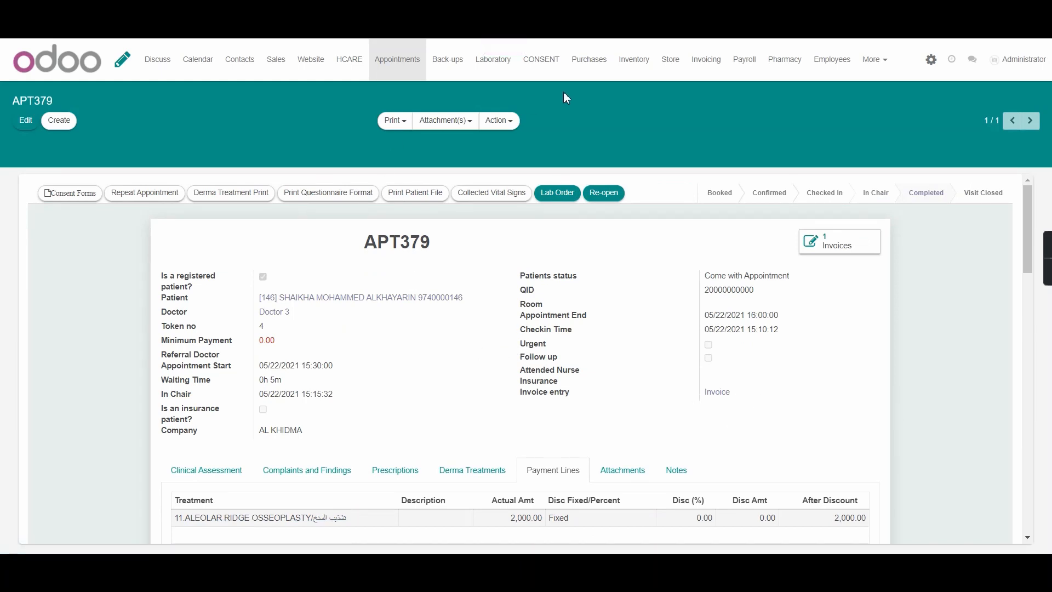
click(349, 68)
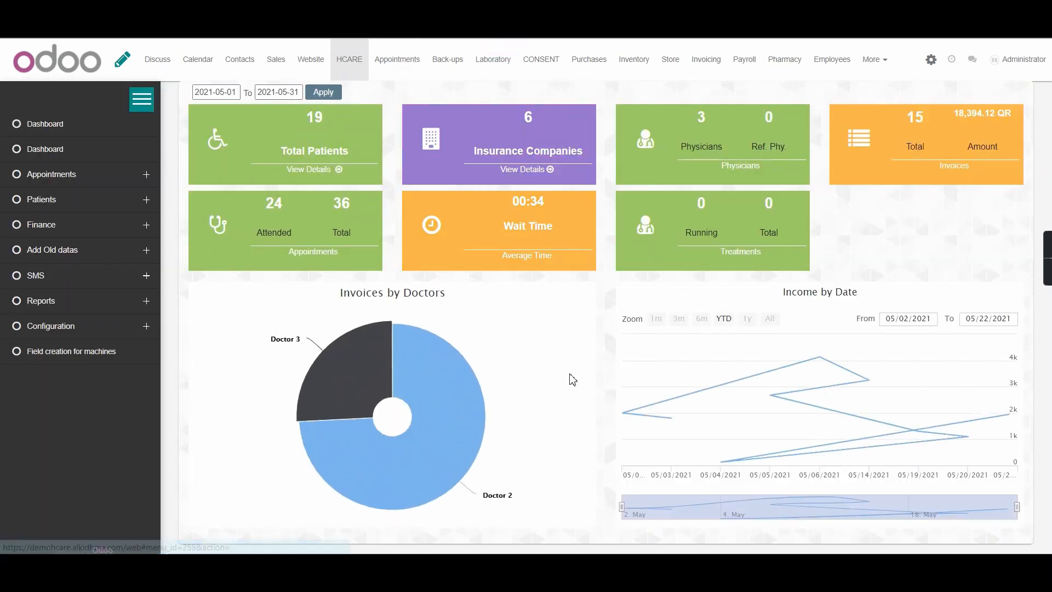